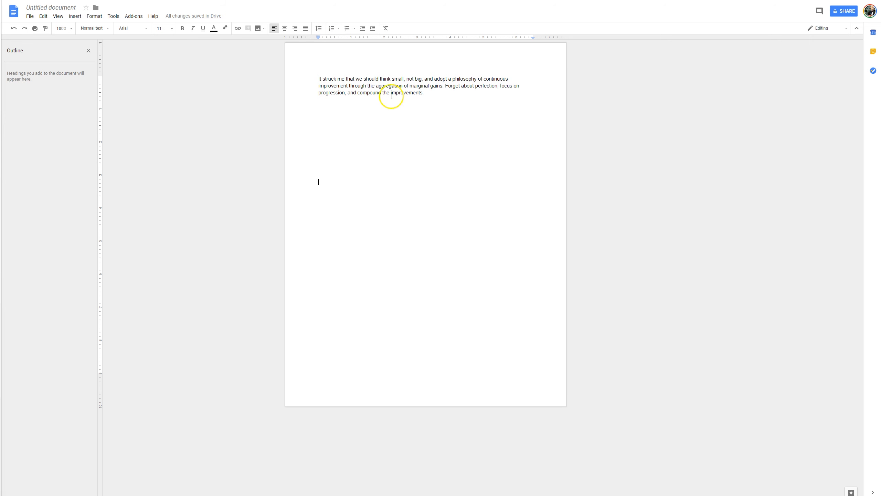
Select successive phrases of the document's paragraph one after another to collect them in the clipboard history.
{"action": "left_click_drag", "start_coordinate": [318, 78], "coordinate": [349, 86]}
{"action": "key", "text": "ctrl+c"}
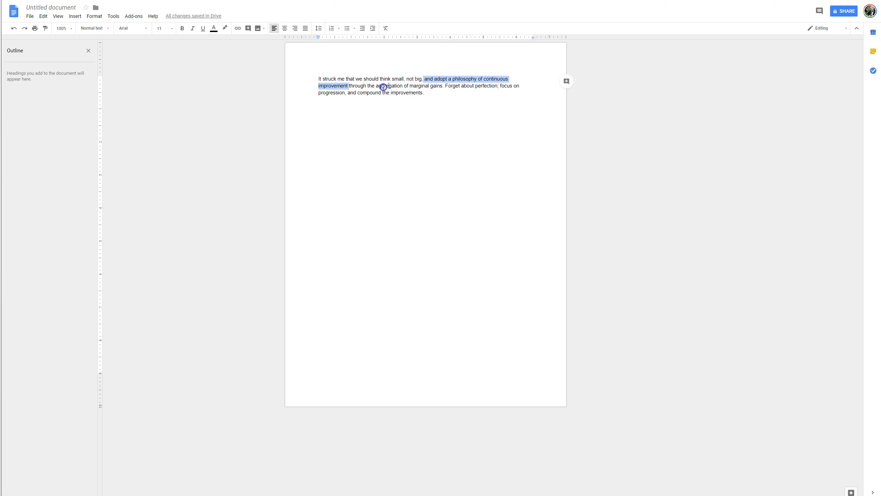
{"action": "left_click_drag", "start_coordinate": [407, 150], "coordinate": [387, 141]}
{"action": "key", "text": "ctrl+z"}
{"action": "key", "text": "ctrl+z"}
{"action": "left_click_drag", "start_coordinate": [349, 86], "coordinate": [501, 85]}
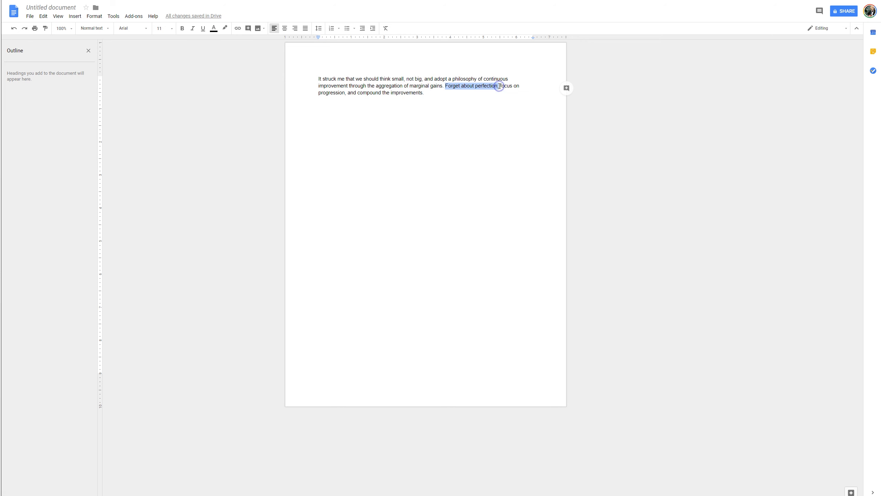
{"action": "left_click_drag", "start_coordinate": [500, 86], "coordinate": [504, 95]}
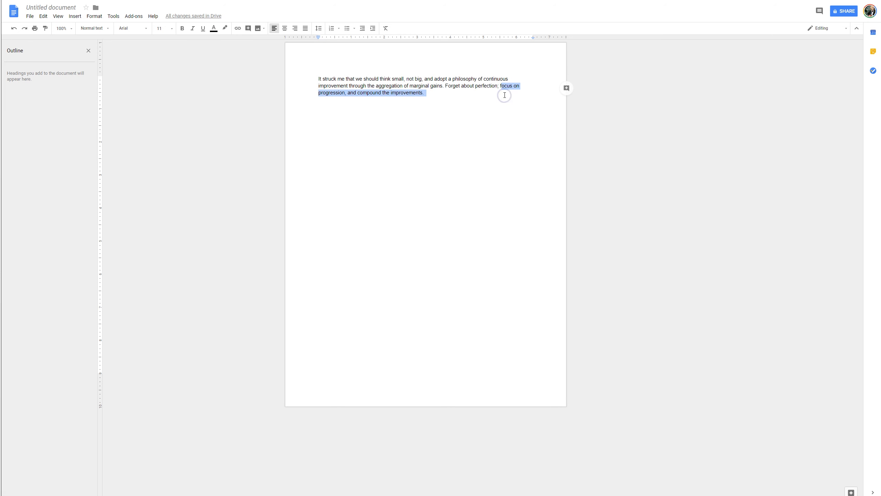
Switch to the presentation and replace slide 1's title with 'It struck me that we should think small' from the clipboard history.
{"action": "left_click", "coordinate": [212, 1]}
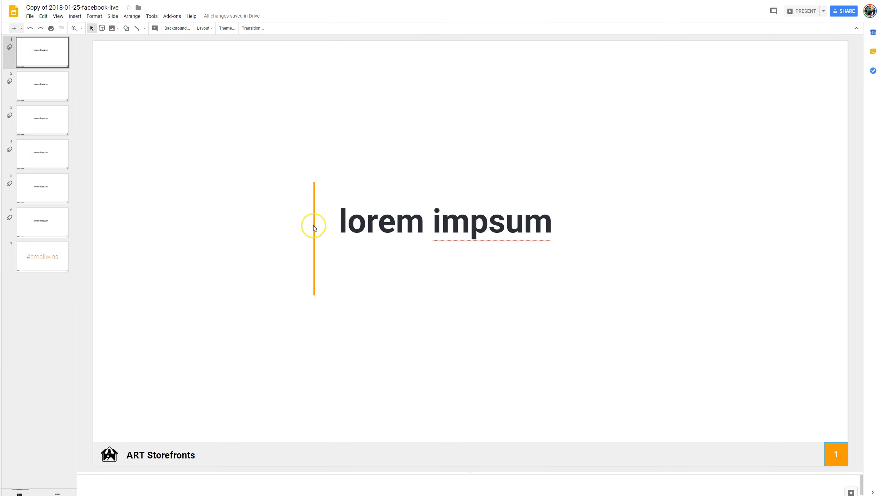
{"action": "left_click", "coordinate": [40, 52]}
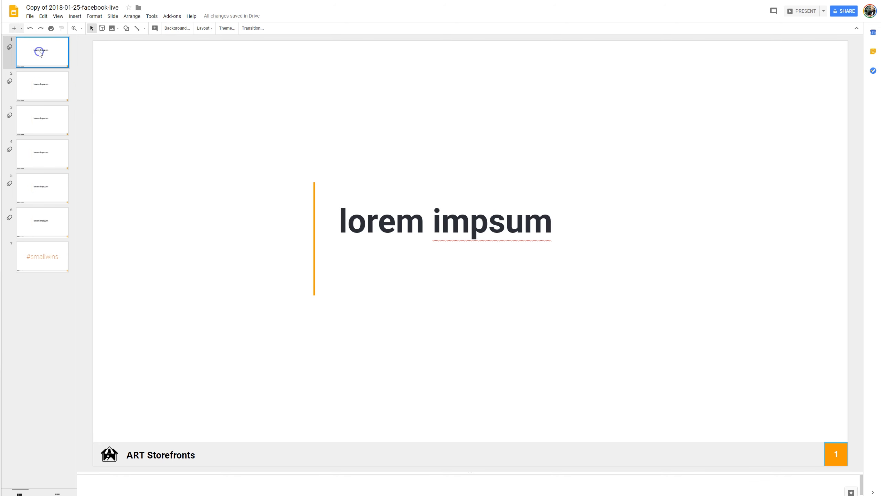
{"action": "left_click", "coordinate": [474, 226]}
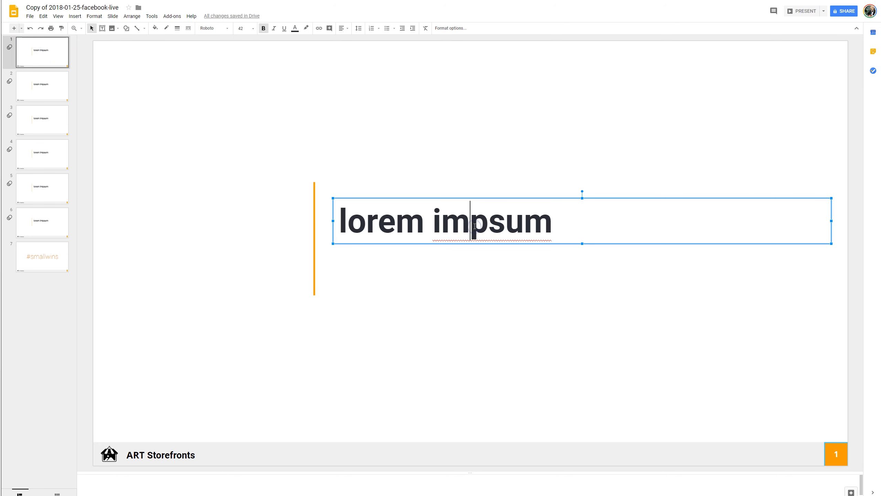
{"action": "left_click_drag", "start_coordinate": [338, 221], "coordinate": [546, 233]}
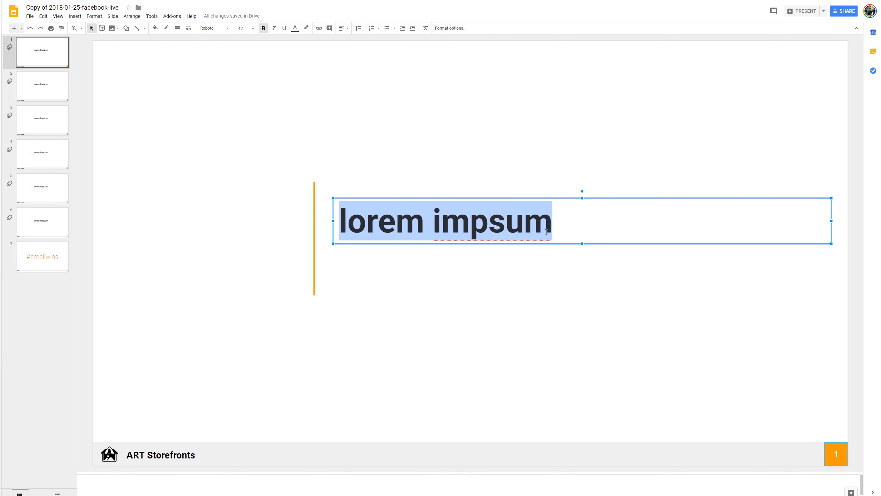
{"action": "key", "text": "ctrl+grave"}
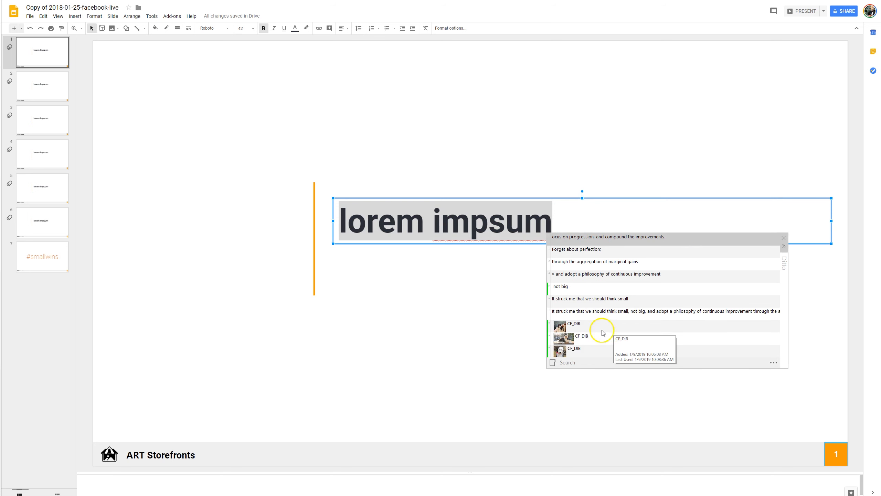
{"action": "double_click", "coordinate": [591, 299]}
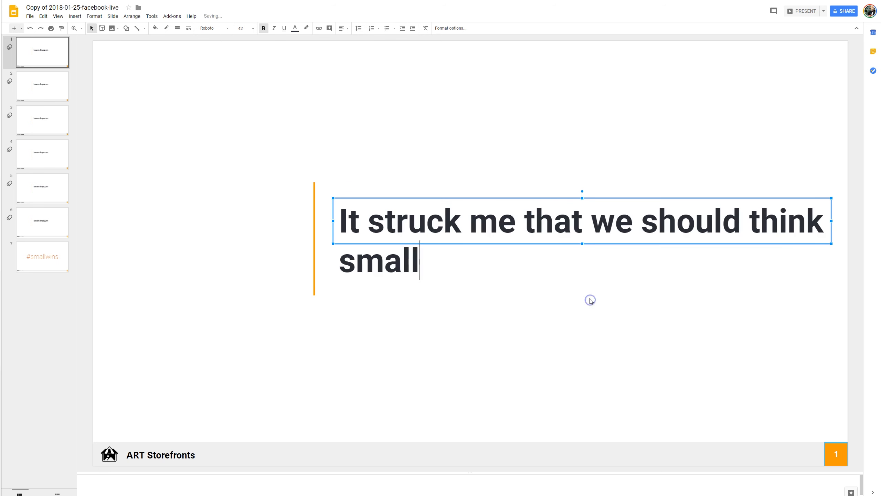
Replace slide 2's title text with 'not big' pasted from the clipboard history.
{"action": "left_click", "coordinate": [586, 318]}
{"action": "left_click", "coordinate": [44, 85]}
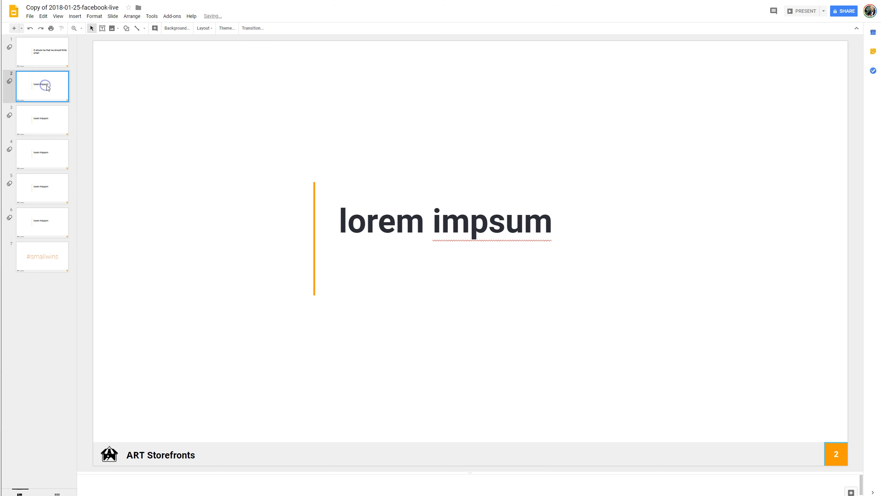
{"action": "left_click", "coordinate": [387, 221]}
{"action": "left_click_drag", "start_coordinate": [339, 222], "coordinate": [553, 223]}
{"action": "key", "text": "ctrl+grave"}
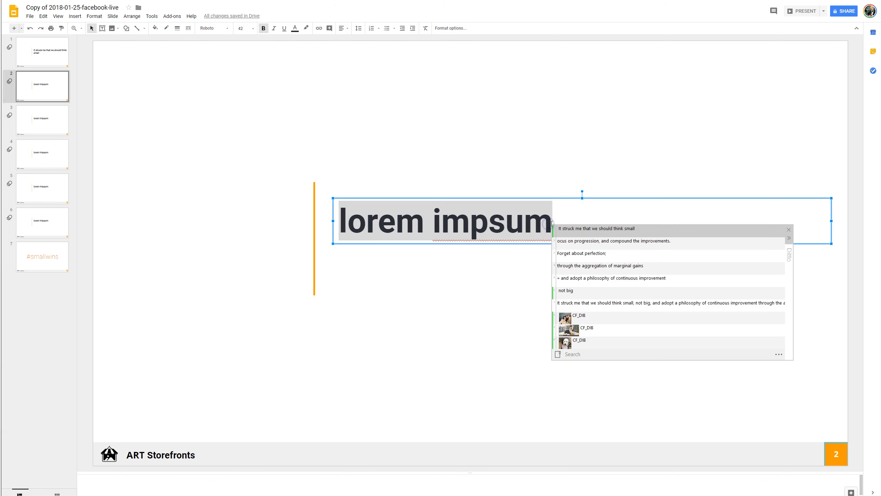
{"action": "double_click", "coordinate": [569, 291]}
Replace slide 3's title with 'and adopt a philosophy of continuous improvement' from the clipboard history.
{"action": "left_click", "coordinate": [43, 120]}
{"action": "left_click", "coordinate": [488, 239]}
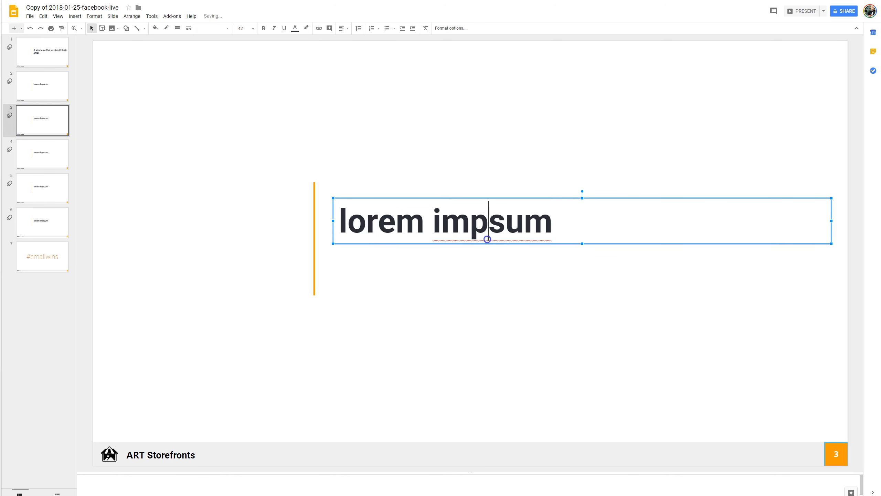
{"action": "left_click_drag", "start_coordinate": [332, 222], "coordinate": [566, 222]}
{"action": "key", "text": "ctrl+grave"}
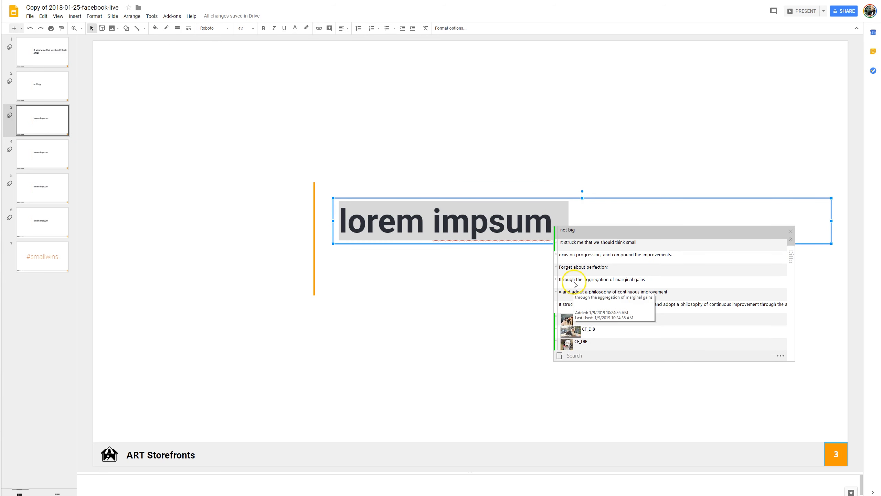
{"action": "double_click", "coordinate": [581, 295]}
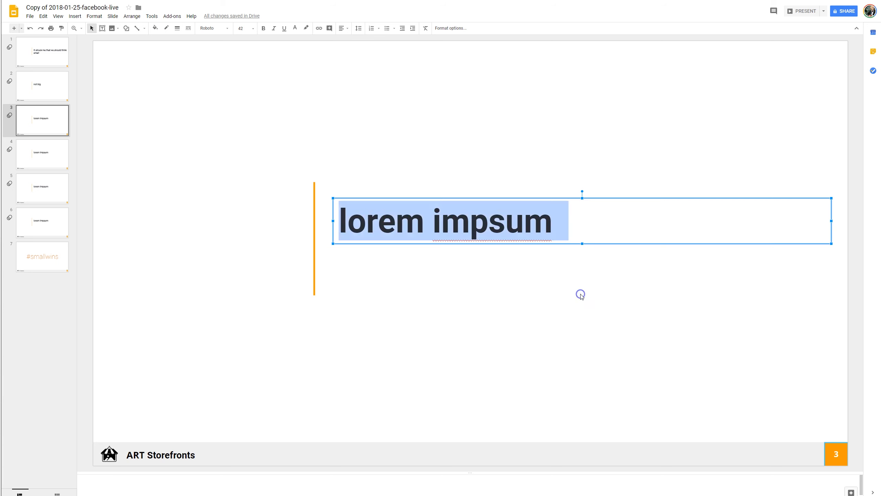
Replace slide 4's title with 'through the aggregation of marginal gains' from the clipboard history.
{"action": "left_click", "coordinate": [49, 154]}
{"action": "left_click_drag", "start_coordinate": [342, 221], "coordinate": [547, 222]}
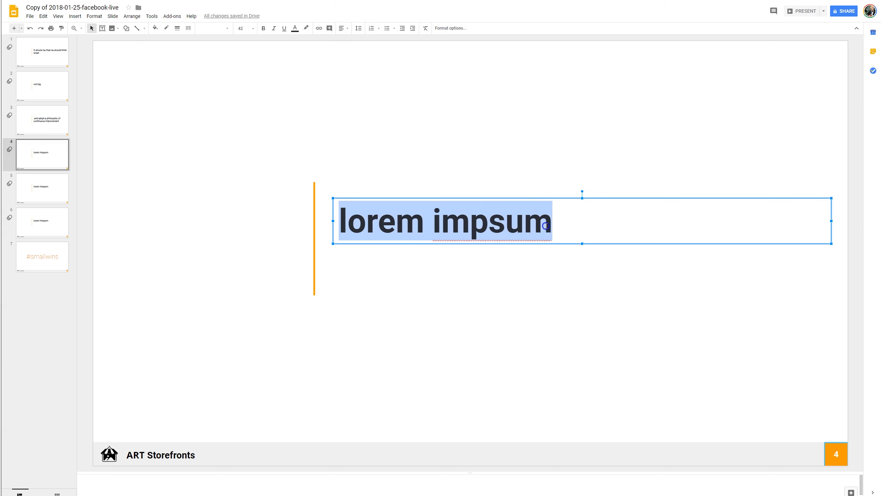
{"action": "key", "text": "ctrl+grave"}
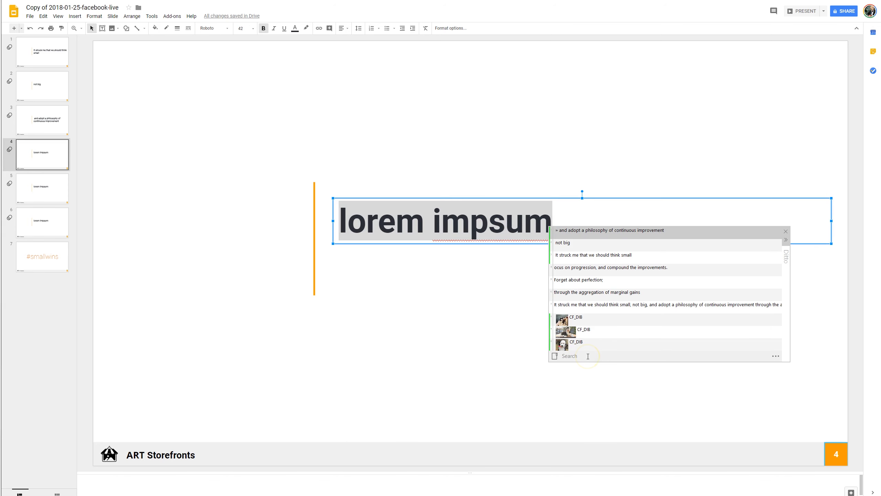
{"action": "double_click", "coordinate": [583, 293]}
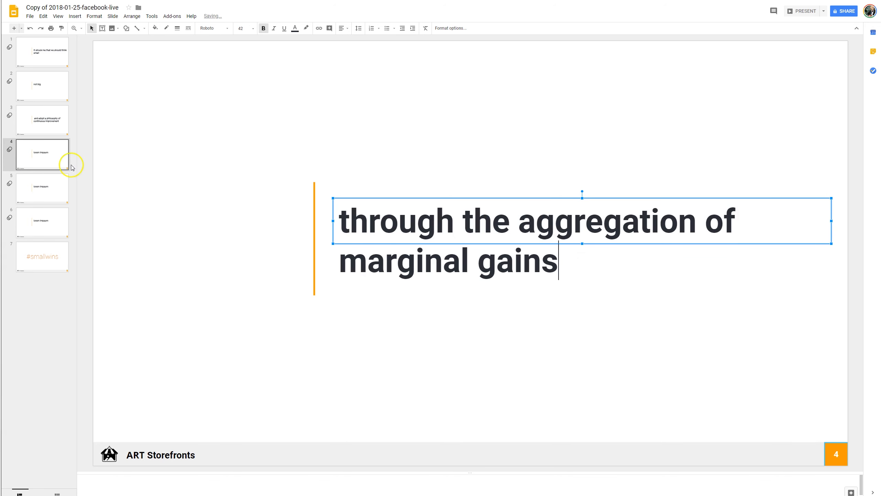
Replace slide 5's title with the clipped 'ocus on progression, and compound the improvements.' and add the missing leading 'f'.
{"action": "left_click", "coordinate": [43, 190]}
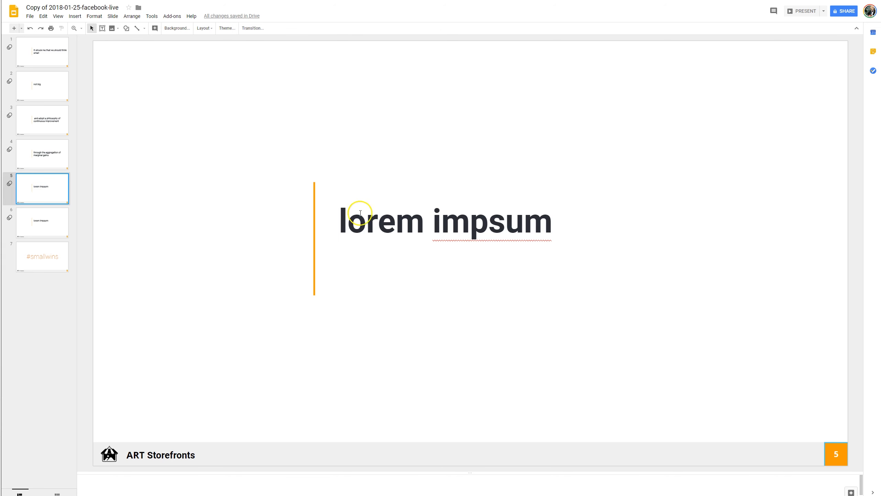
{"action": "triple_click", "coordinate": [341, 220]}
{"action": "key", "text": "ctrl+grave"}
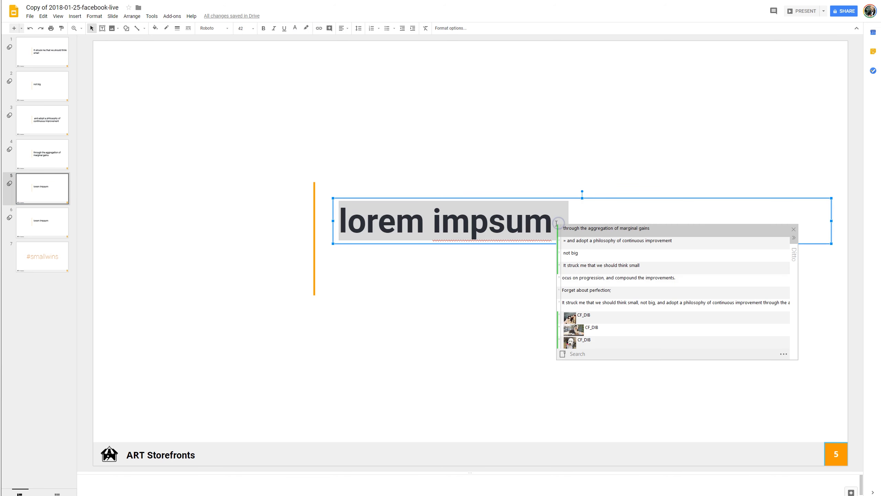
{"action": "double_click", "coordinate": [609, 283]}
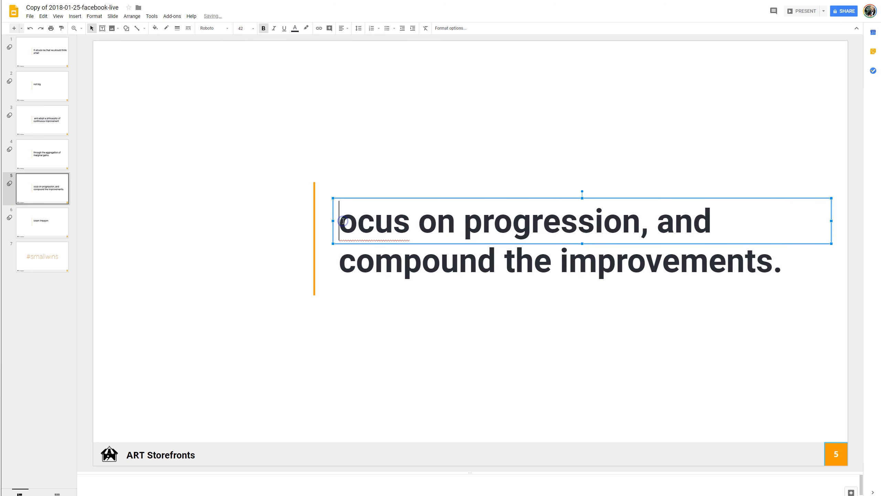
{"action": "type", "text": "f"}
Replace slide 6's title with 'Forget about perfection;' from the clipboard history.
{"action": "left_click", "coordinate": [29, 212]}
{"action": "left_click", "coordinate": [356, 219]}
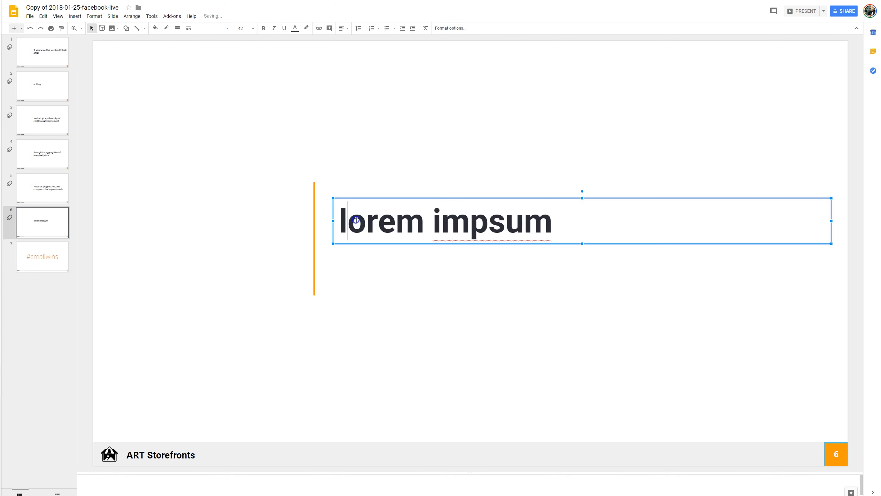
{"action": "left_click_drag", "start_coordinate": [338, 220], "coordinate": [582, 224]}
{"action": "key", "text": "ctrl+grave"}
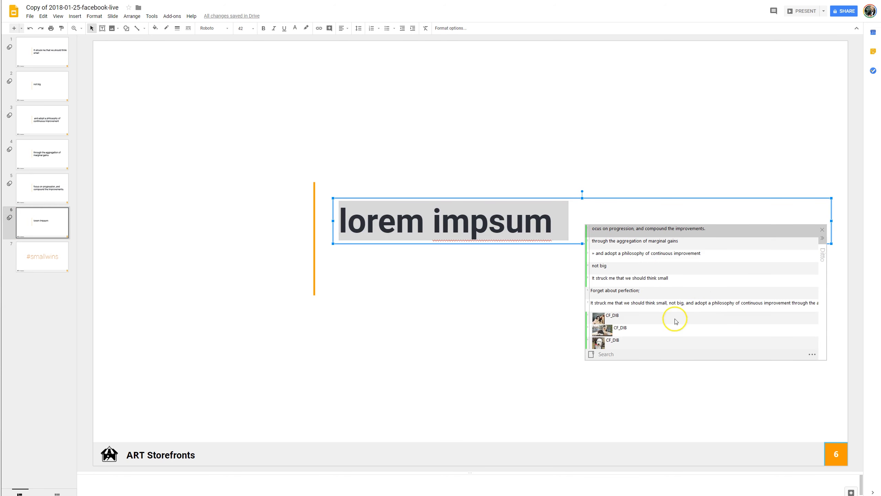
{"action": "double_click", "coordinate": [617, 291]}
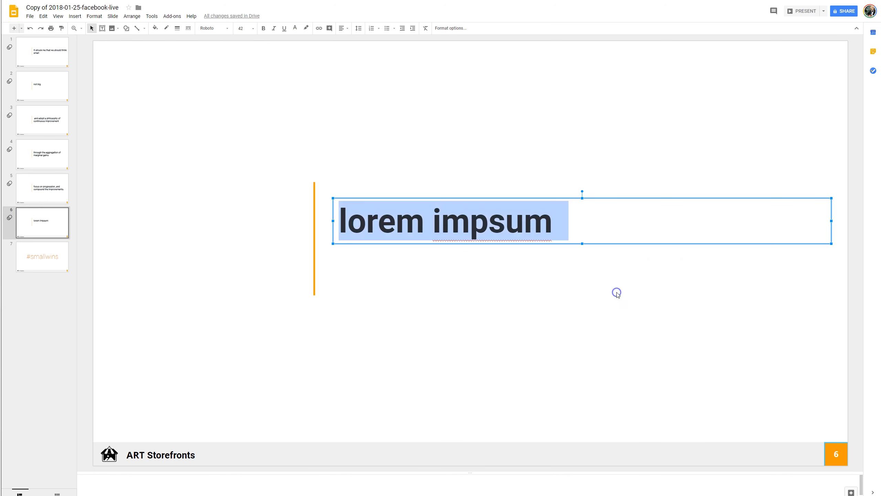
Step through the slides from the first to the last to review the new titles.
{"action": "left_click", "coordinate": [38, 238]}
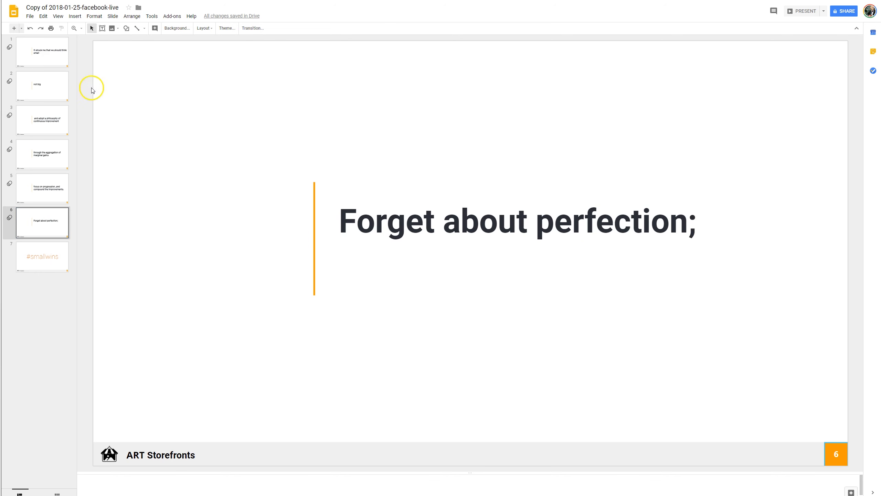
{"action": "left_click", "coordinate": [34, 57]}
{"action": "key", "text": "Down"}
{"action": "key", "text": "Down"}
{"action": "key", "text": "Down"}
{"action": "key", "text": "Down"}
{"action": "key", "text": "Down"}
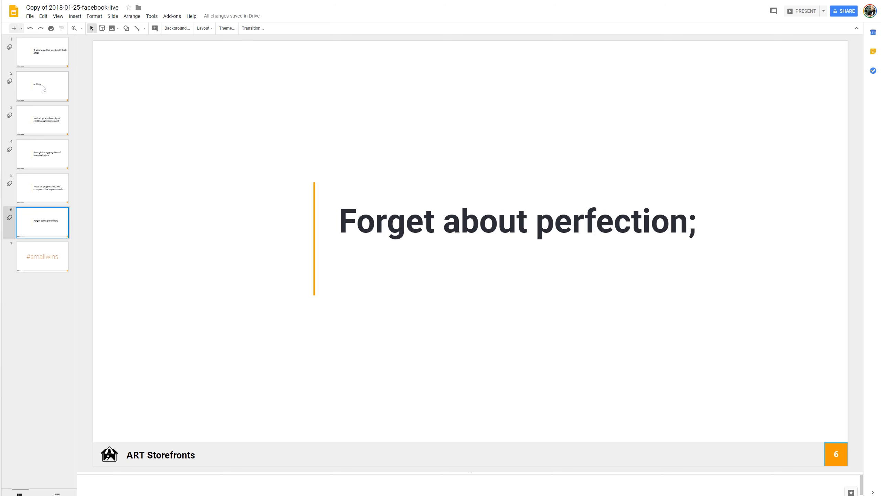
{"action": "key", "text": "Down"}
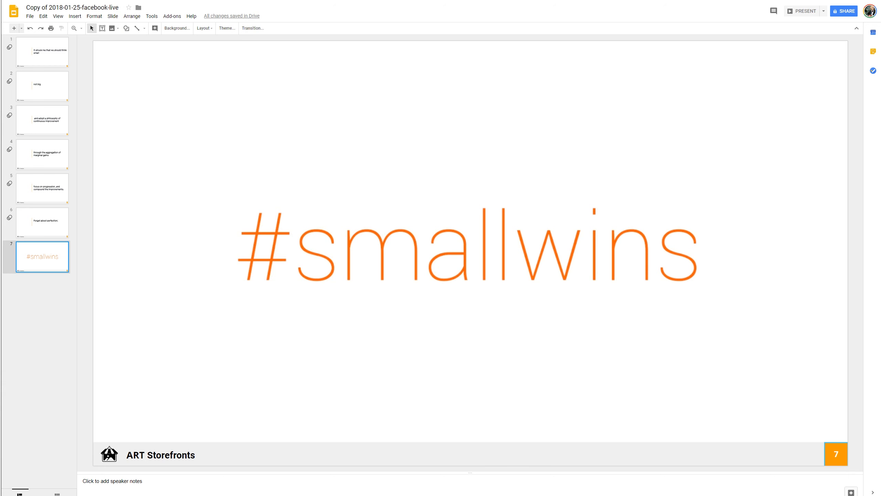
Switch to the sheep a doodle image search and capture the fourth image of the first row as a screenshot.
{"action": "key", "text": "ctrl+Tab"}
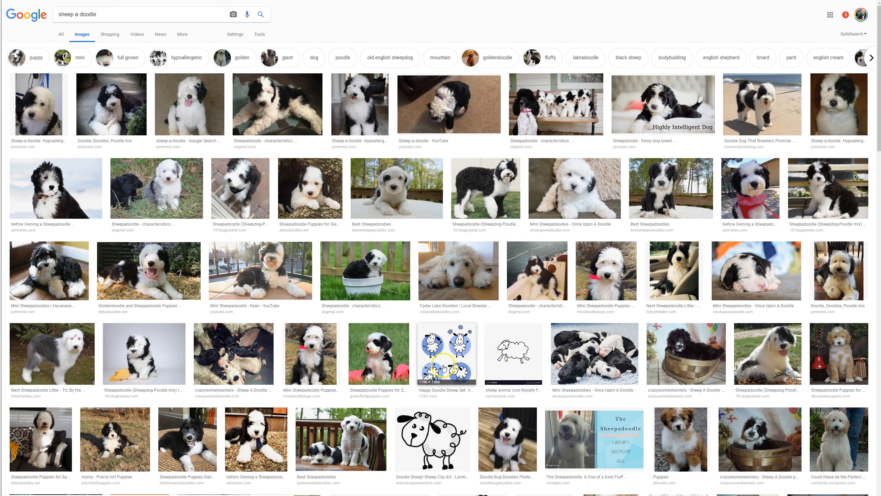
{"action": "key", "text": "Print"}
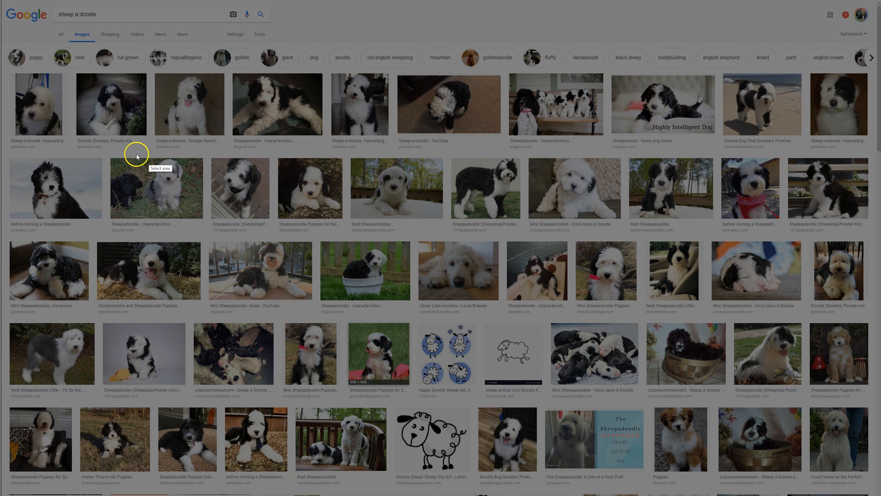
{"action": "left_click_drag", "start_coordinate": [230, 72], "coordinate": [326, 142]}
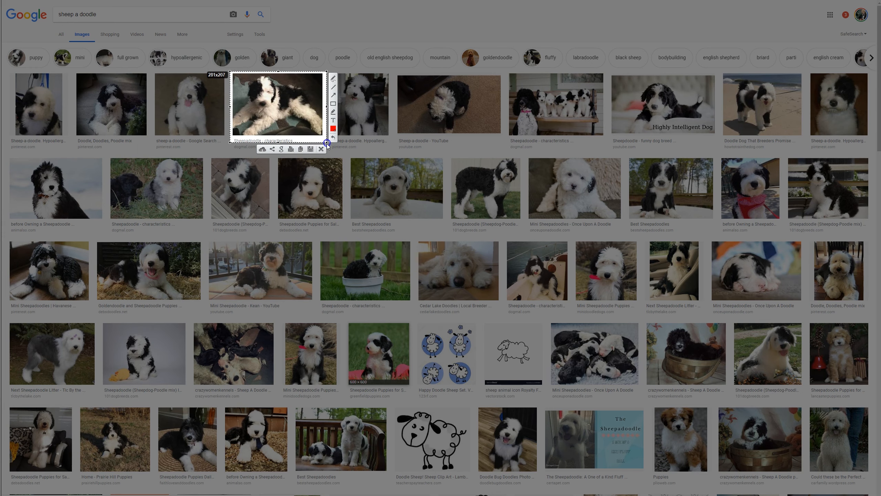
{"action": "left_click", "coordinate": [321, 149]}
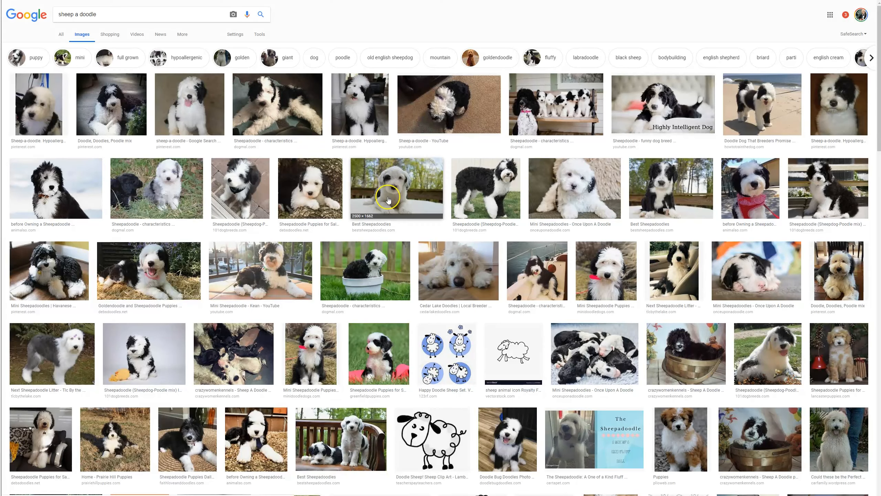
Capture the sixth image of the second row as a screenshot to the clipboard.
{"action": "key", "text": "Print"}
{"action": "left_click_drag", "start_coordinate": [447, 150], "coordinate": [526, 230]}
{"action": "left_click", "coordinate": [500, 235]}
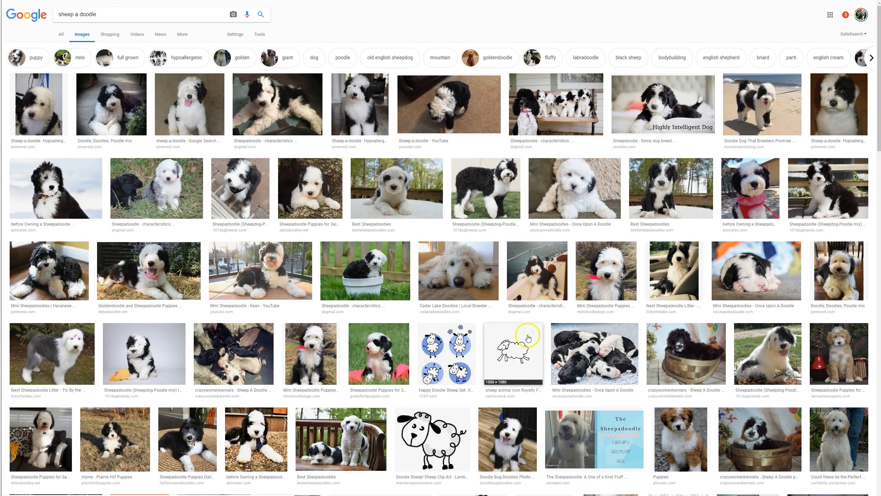
Capture the sixth image of the third row as a screenshot to the clipboard.
{"action": "key", "text": "Print"}
{"action": "left_click_drag", "start_coordinate": [501, 236], "coordinate": [571, 310]}
{"action": "left_click", "coordinate": [545, 316]}
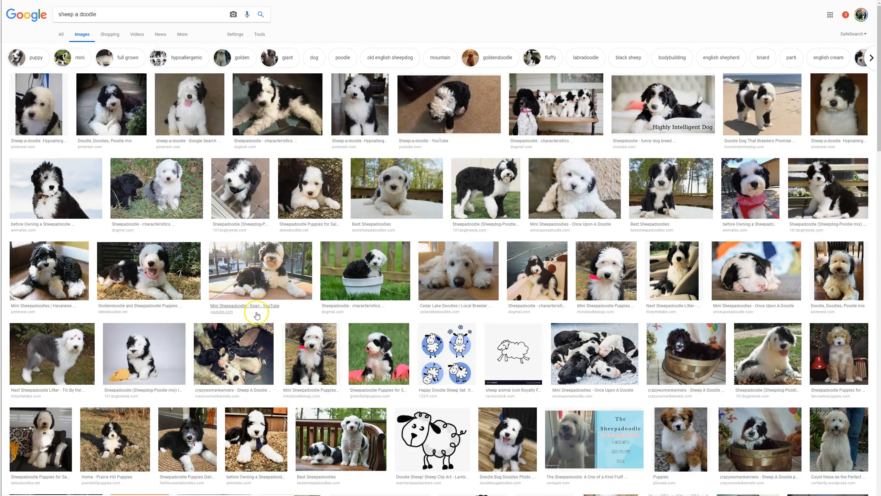
Capture the third image of the third row as a screenshot to the clipboard.
{"action": "key", "text": "Print"}
{"action": "left_click_drag", "start_coordinate": [207, 236], "coordinate": [317, 306]}
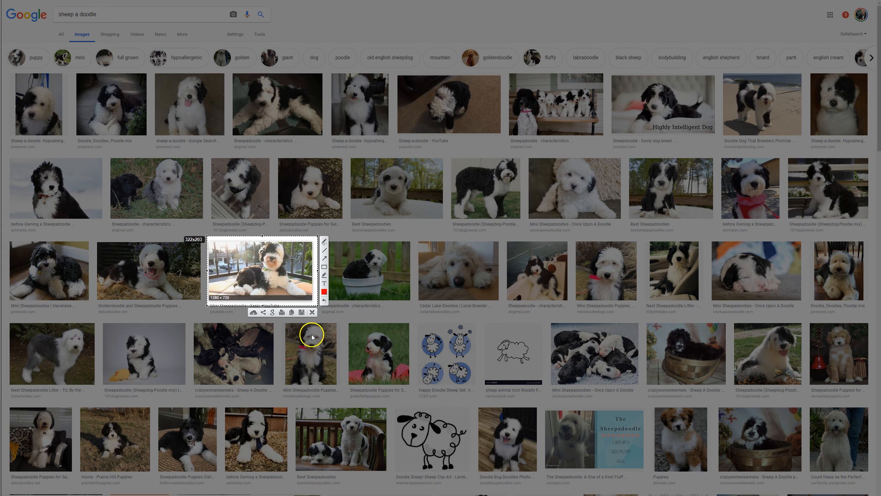
{"action": "left_click", "coordinate": [291, 313]}
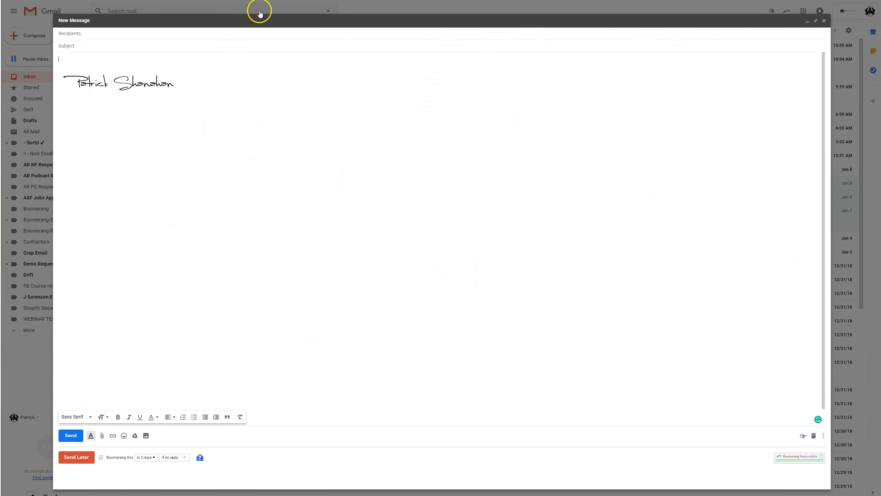
Paste the standing sheepadoodle screenshot from the clipboard history at the top of the new email's body.
{"action": "left_click", "coordinate": [95, 64]}
{"action": "key", "text": "ctrl+grave"}
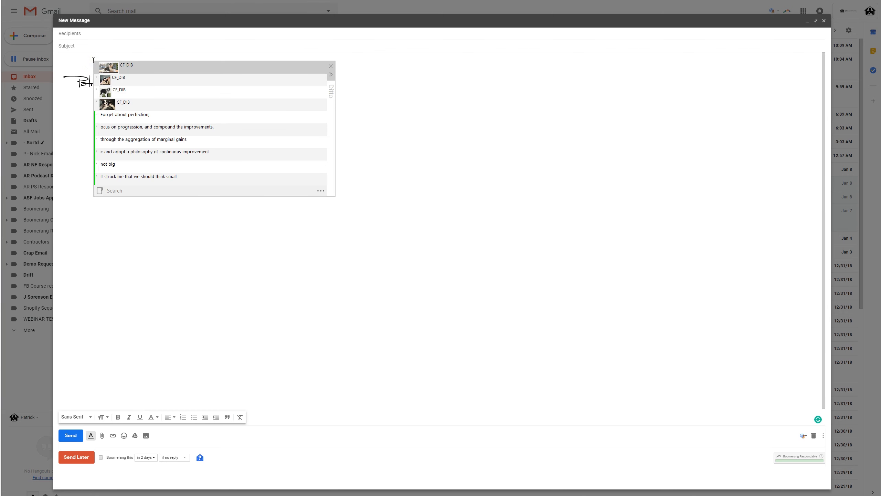
{"action": "double_click", "coordinate": [114, 90]}
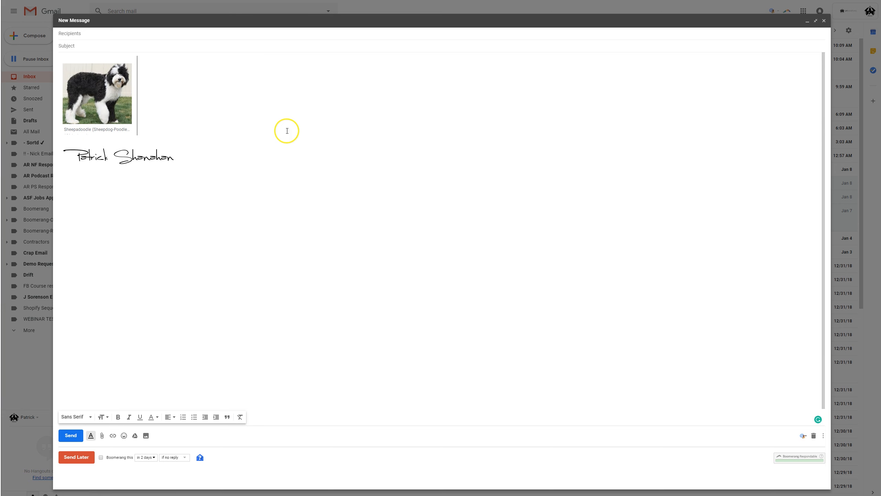
Paste the second sheepadoodle screenshot from the clipboard history on a new line below the first image.
{"action": "key", "text": "Return"}
{"action": "key", "text": "ctrl+grave"}
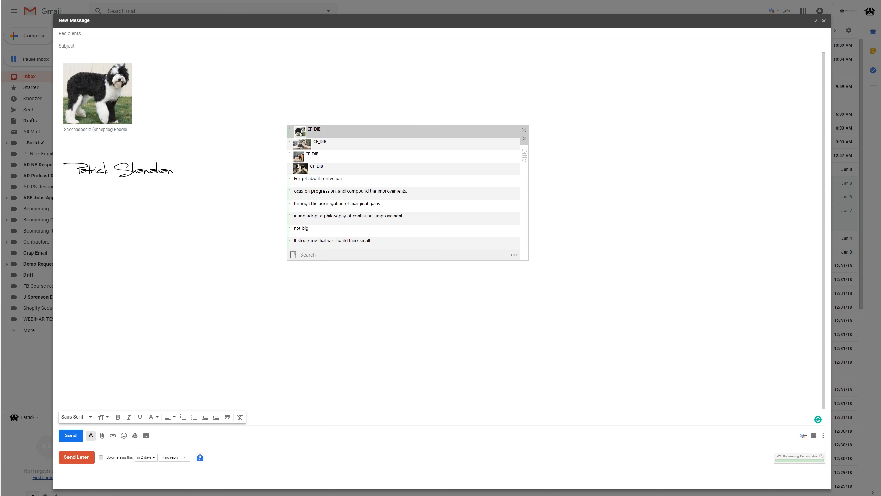
{"action": "key", "text": "Down"}
{"action": "key", "text": "Down"}
{"action": "key", "text": "Return"}
{"action": "key", "text": "Return"}
Paste the lying sheepadoodle screenshot from the clipboard history on a new line below the second image.
{"action": "key", "text": "ctrl+grave"}
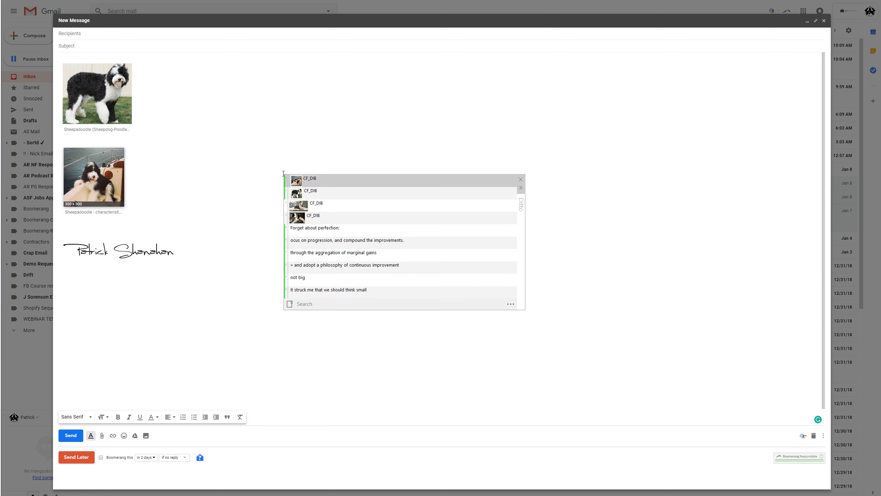
{"action": "key", "text": "Down"}
Paste the 1280 × 720 sheepadoodle screenshot from the clipboard history below the third image and add a new line.
{"action": "key", "text": "Down"}
{"action": "key", "text": "Down"}
{"action": "key", "text": "Return"}
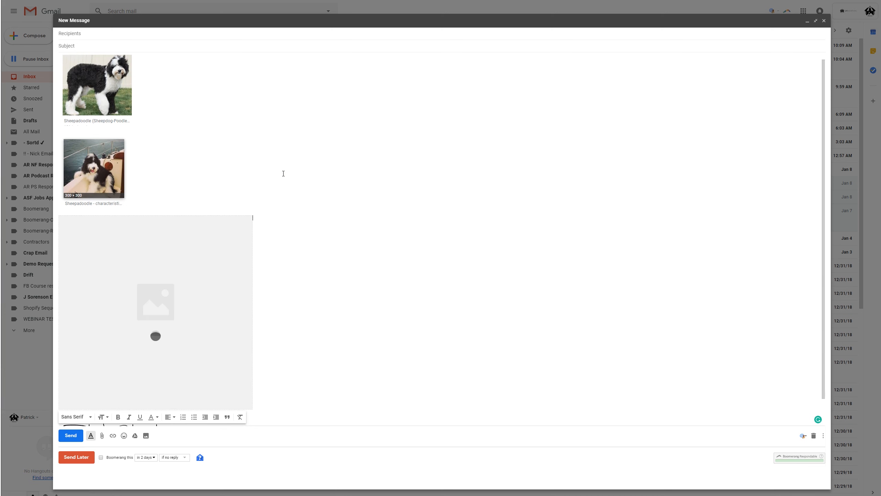
{"action": "key", "text": "Return"}
{"action": "key", "text": "ctrl+grave"}
{"action": "key", "text": "Down"}
{"action": "key", "text": "Down"}
{"action": "key", "text": "Down"}
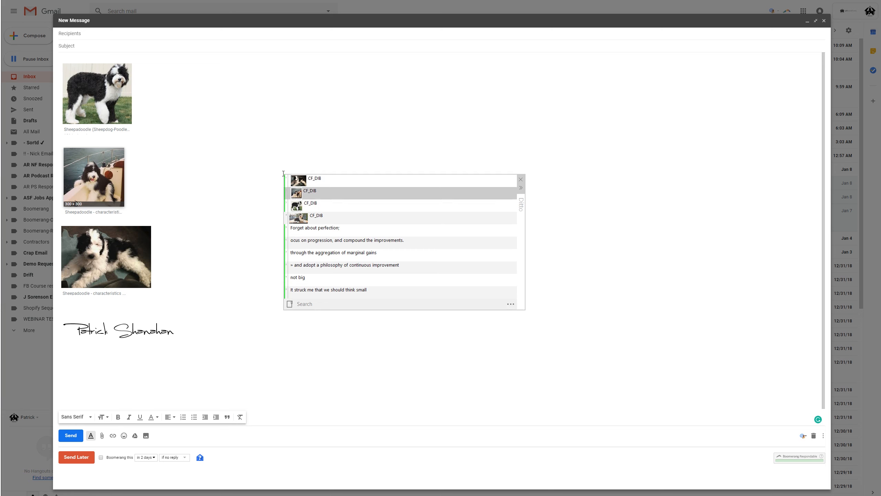
{"action": "key", "text": "Return"}
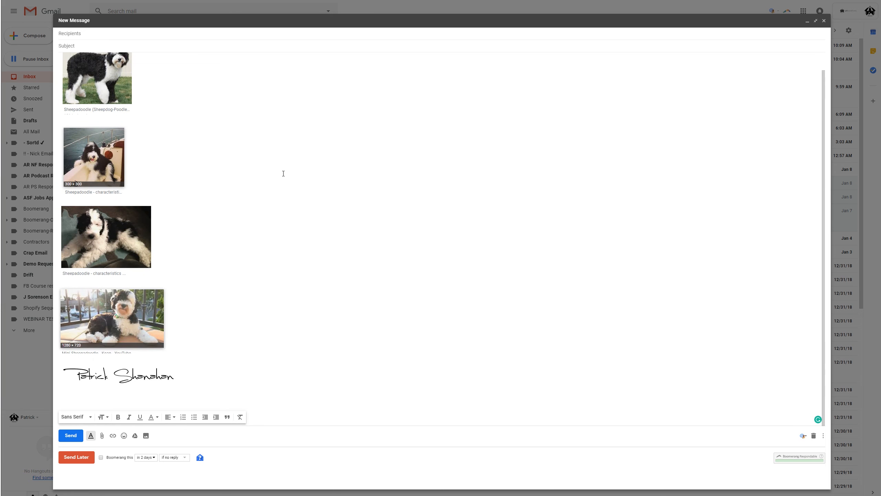
{"action": "key", "text": "Return"}
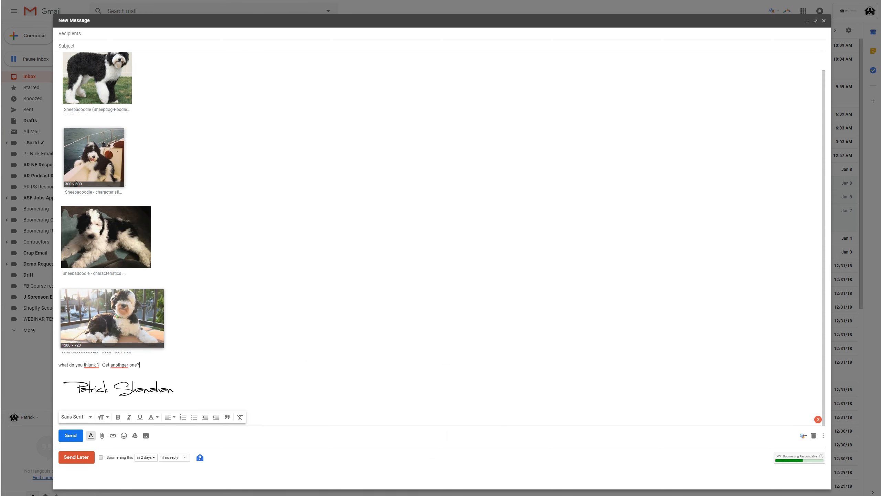
Switch to the ManyChat flow tab and copy a series of emojis one at a time from the emoji keyboard.
{"action": "key", "text": "ctrl+Tab"}
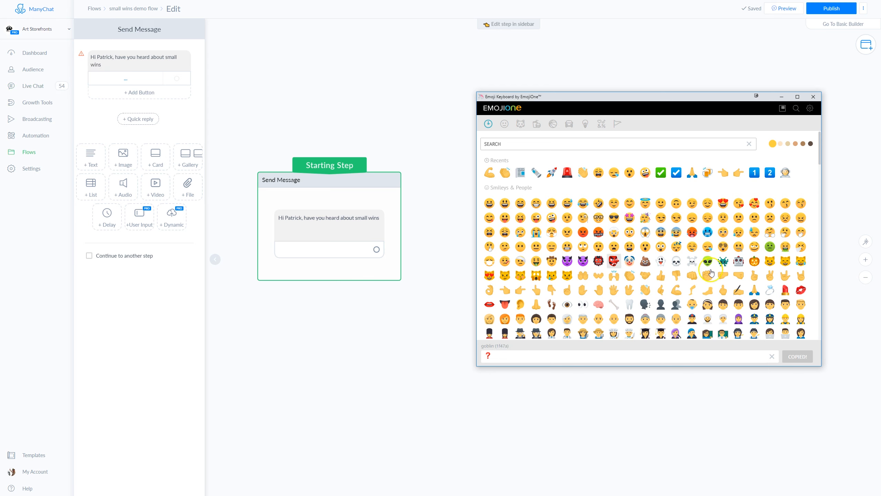
{"action": "left_click", "coordinate": [771, 357]}
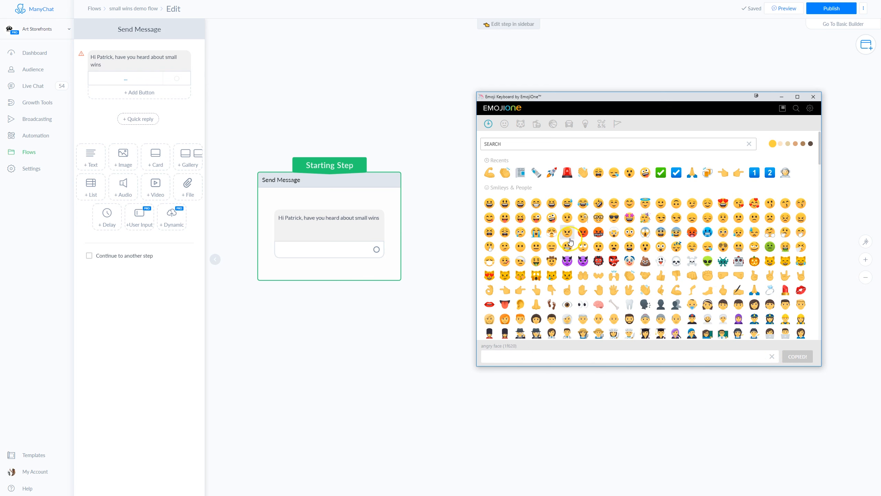
{"action": "left_click", "coordinate": [489, 173]}
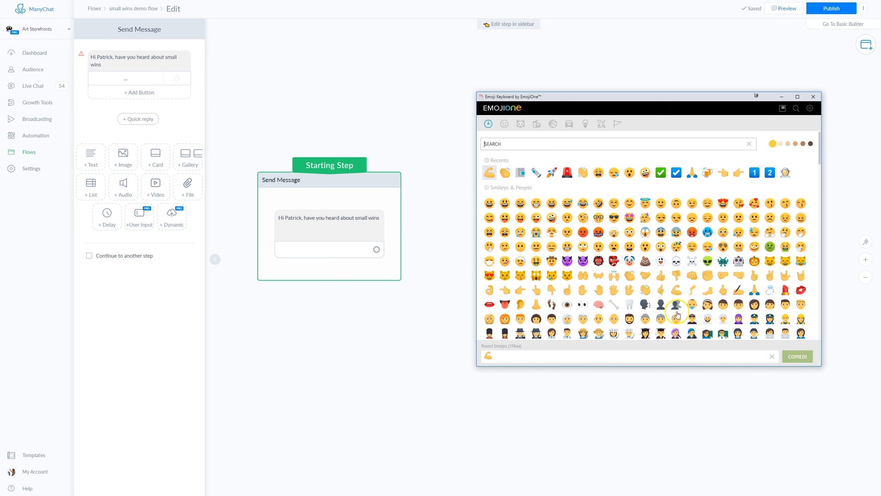
{"action": "left_click", "coordinate": [772, 357]}
{"action": "left_click", "coordinate": [505, 174]}
{"action": "left_click", "coordinate": [772, 356]}
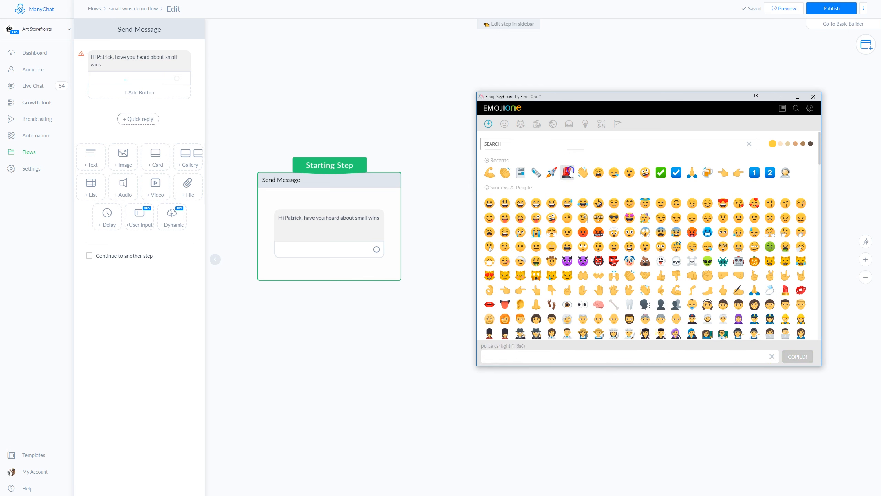
{"action": "left_click", "coordinate": [568, 172]}
{"action": "left_click", "coordinate": [772, 358]}
{"action": "left_click", "coordinate": [554, 173]}
{"action": "left_click", "coordinate": [772, 357]}
{"action": "left_click", "coordinate": [645, 173]}
{"action": "left_click", "coordinate": [772, 356]}
{"action": "left_click", "coordinate": [661, 172]}
{"action": "left_click", "coordinate": [772, 357]}
{"action": "left_click", "coordinate": [736, 206]}
{"action": "left_click", "coordinate": [707, 173]}
{"action": "left_click", "coordinate": [772, 357]}
{"action": "left_click", "coordinate": [724, 172]}
{"action": "left_click", "coordinate": [773, 357]}
{"action": "left_click", "coordinate": [738, 173]}
{"action": "left_click", "coordinate": [772, 356]}
{"action": "left_click", "coordinate": [749, 173]}
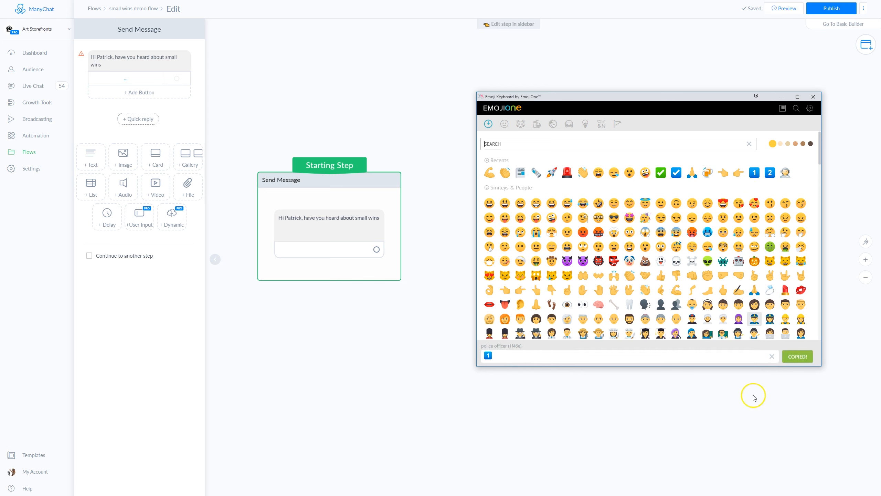
{"action": "left_click", "coordinate": [773, 357]}
{"action": "left_click", "coordinate": [769, 170]}
{"action": "left_click", "coordinate": [772, 357]}
{"action": "left_click", "coordinate": [655, 401]}
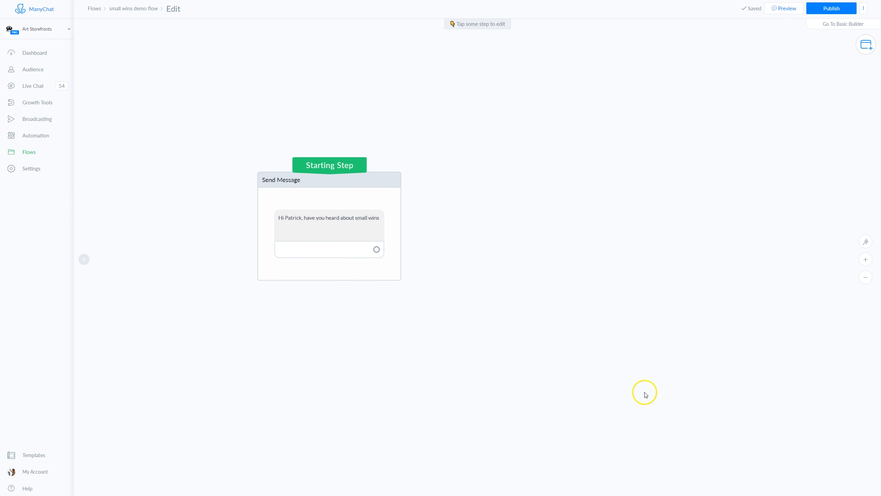
Open the clipboard history window, move it beside the flow canvas and keep it always on top.
{"action": "key", "text": "ctrl+grave"}
{"action": "left_click_drag", "start_coordinate": [879, 405], "coordinate": [827, 159]}
{"action": "double_click", "coordinate": [825, 160]}
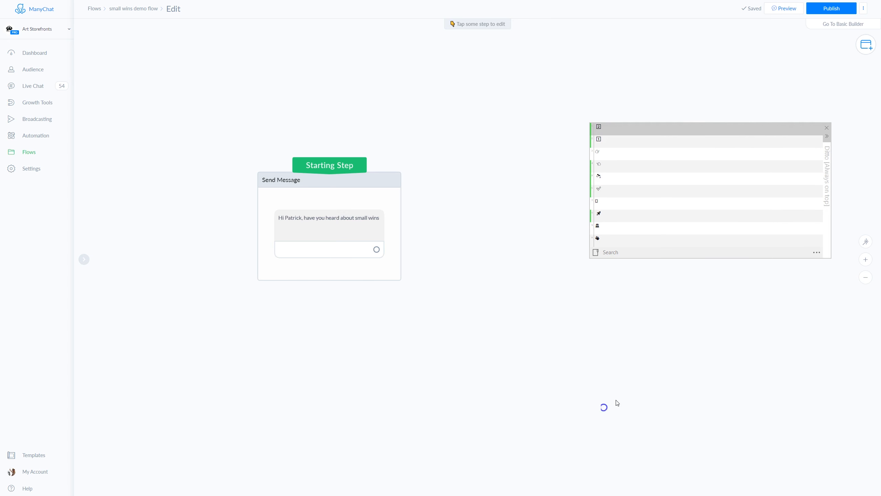
{"action": "key", "text": "ctrl+Tab"}
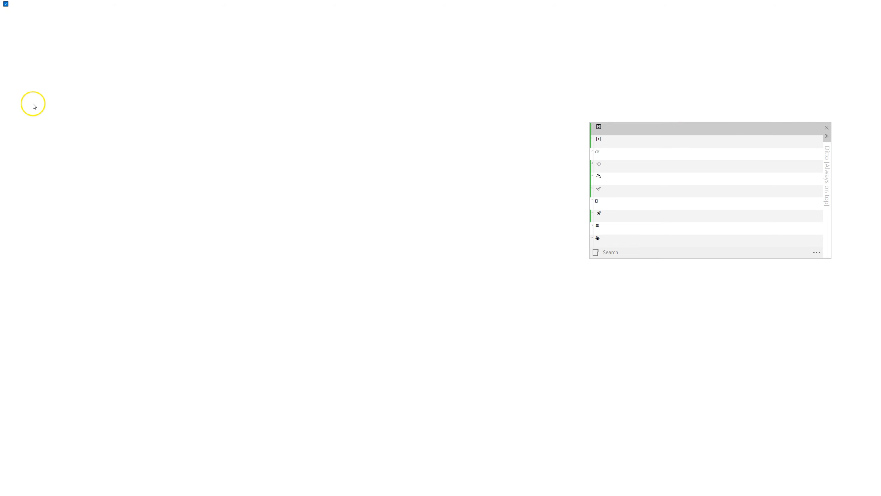
{"action": "left_click", "coordinate": [77, 2]}
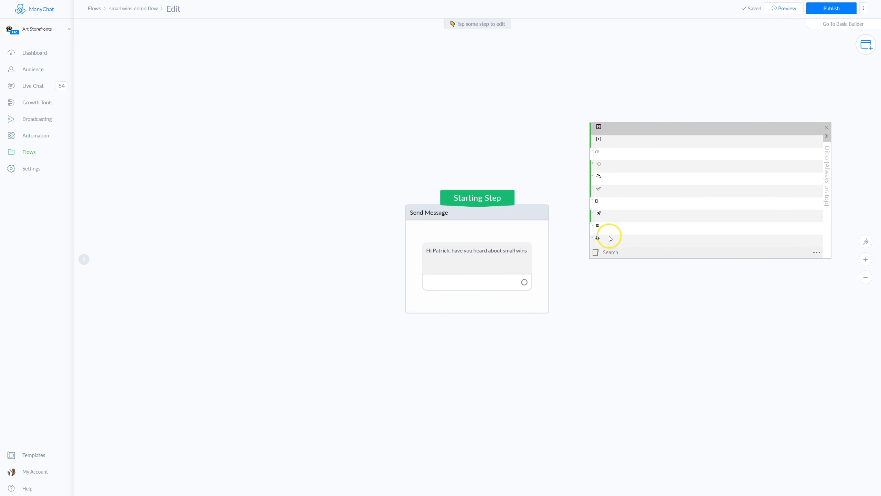
Append an emoji from the clipboard history to the end of the starting step's message text.
{"action": "left_click", "coordinate": [520, 252]}
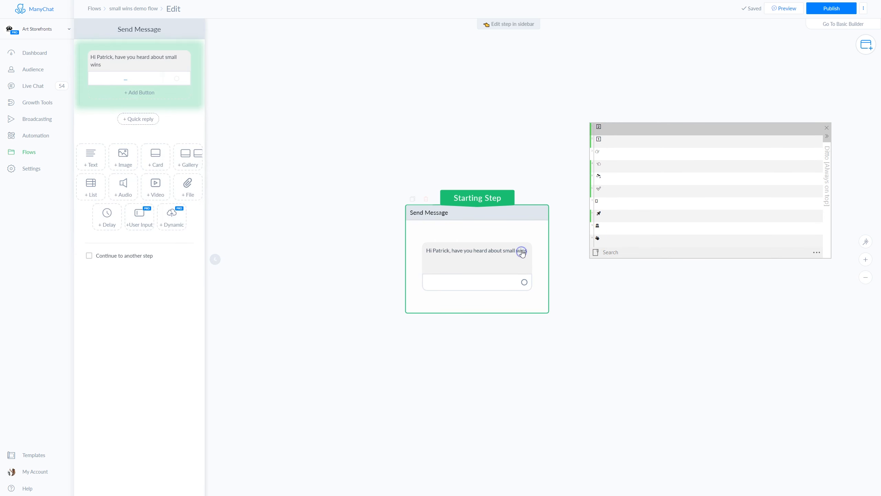
{"action": "left_click", "coordinate": [133, 65]}
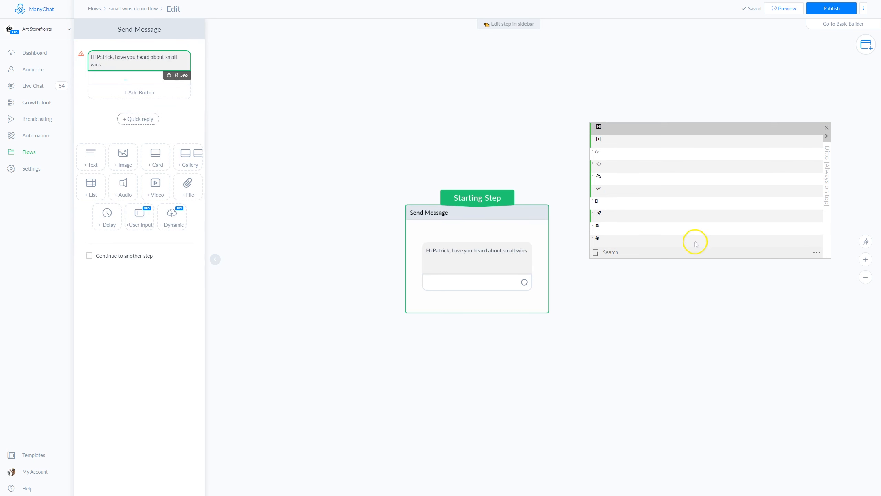
{"action": "double_click", "coordinate": [599, 176]}
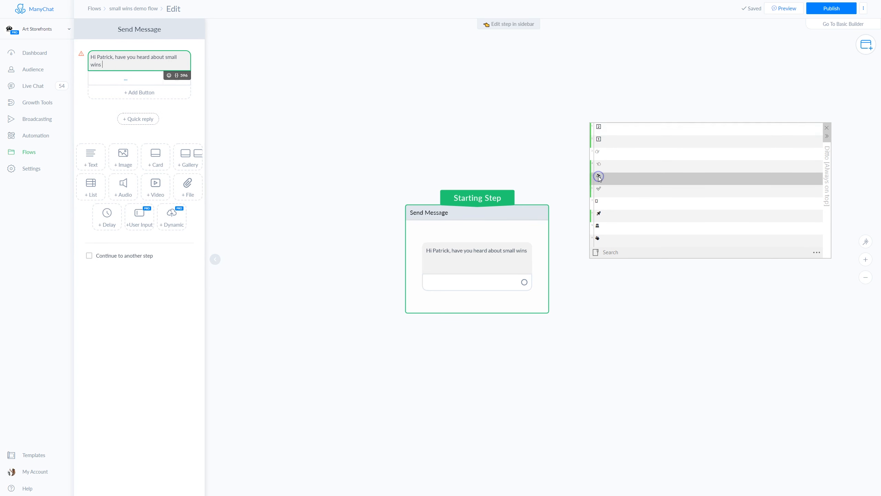
{"action": "left_click", "coordinate": [132, 66]}
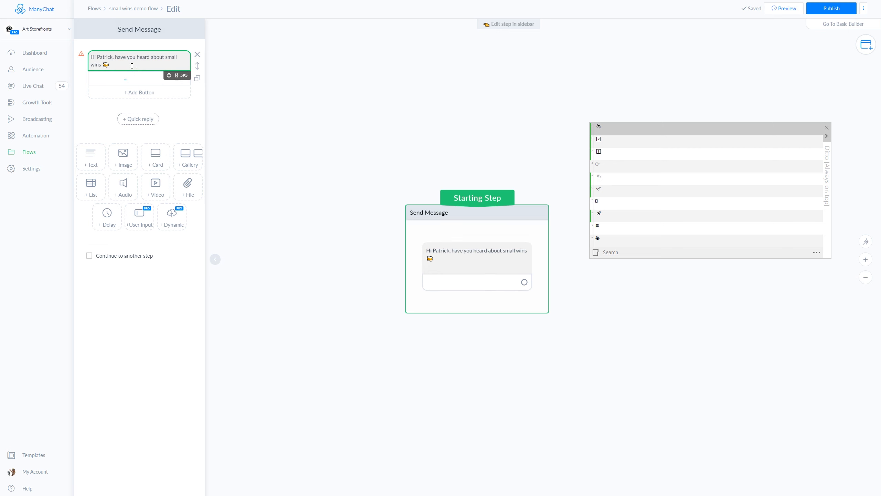
Add a new paragraph reading "They are amazing becuase" to the message.
{"action": "key", "text": "Return"}
{"action": "key", "text": "Return"}
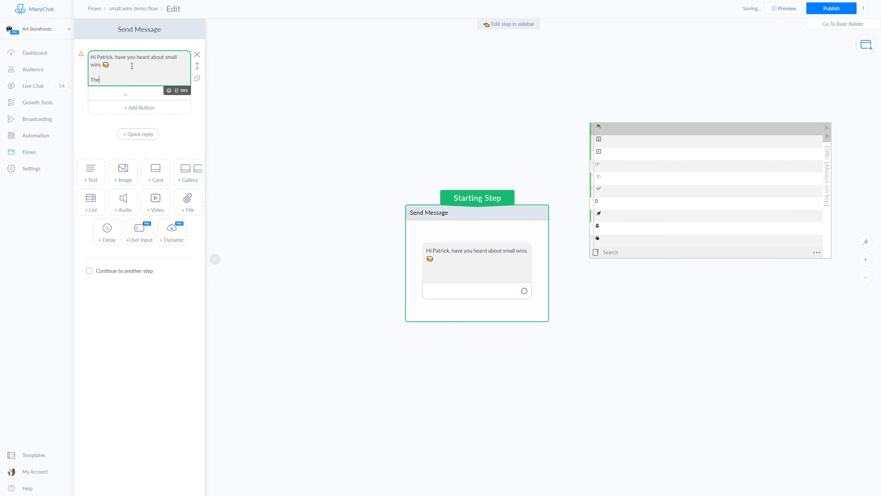
{"action": "type", "text": "They are amazing becuase"}
{"action": "key", "text": "Return"}
{"action": "key", "text": "Return"}
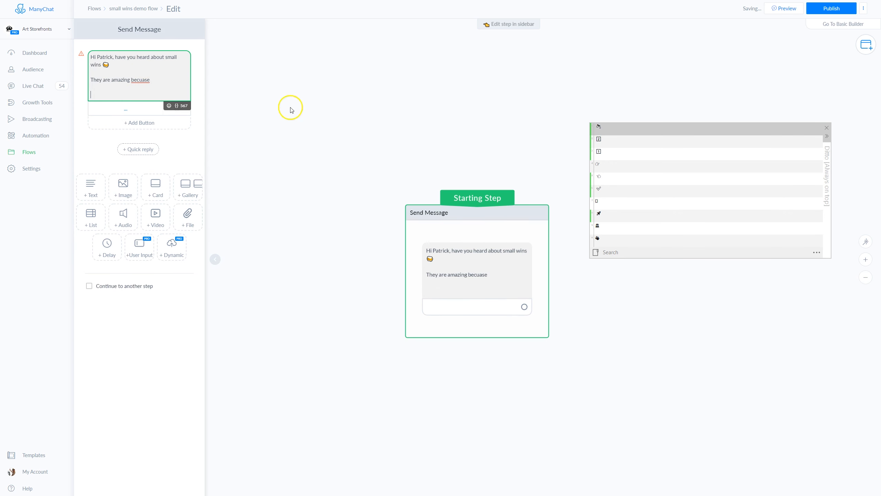
Insert three green checkmark emojis from the clipboard history on separate lines below it.
{"action": "left_click", "coordinate": [599, 190]}
{"action": "double_click", "coordinate": [599, 189]}
{"action": "left_click", "coordinate": [108, 94]}
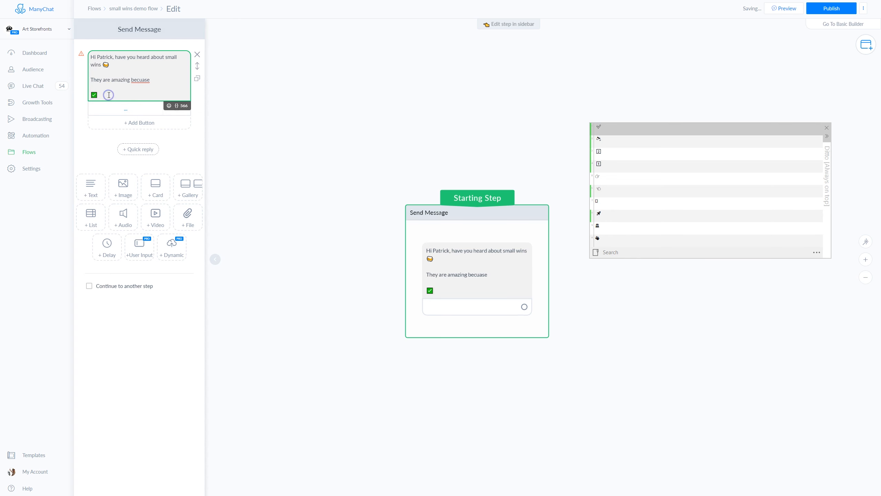
{"action": "key", "text": "Return"}
{"action": "key", "text": "Return"}
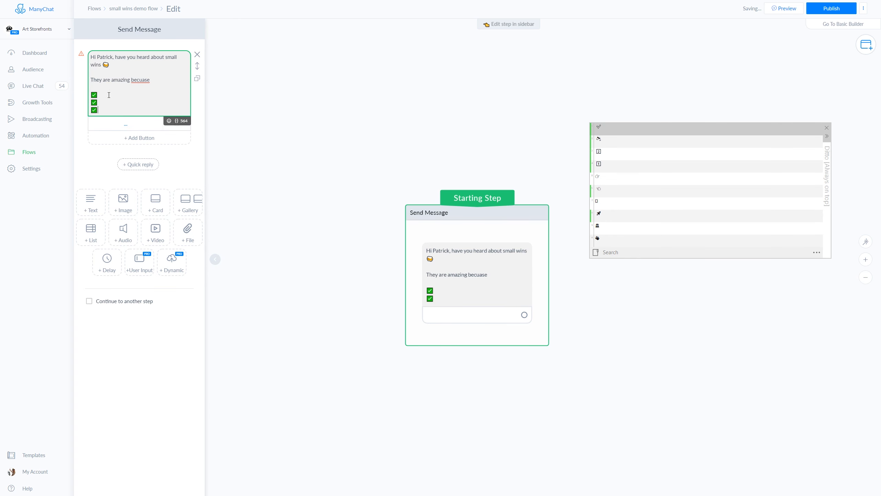
{"action": "key", "text": "Return"}
{"action": "key", "text": "Return"}
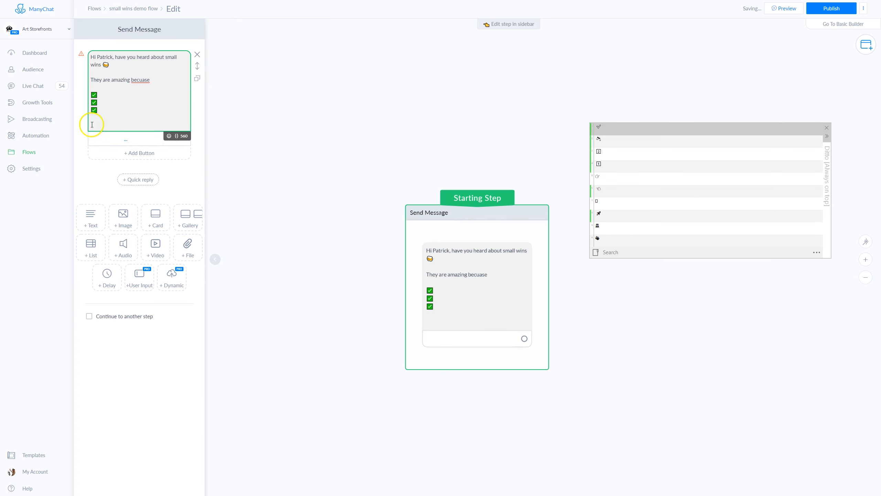
Add the line "They will take you to the moon" followed by the rocket emoji from the clipboard history.
{"action": "type", "text": "They will take you to the"}
{"action": "left_click", "coordinate": [488, 94]}
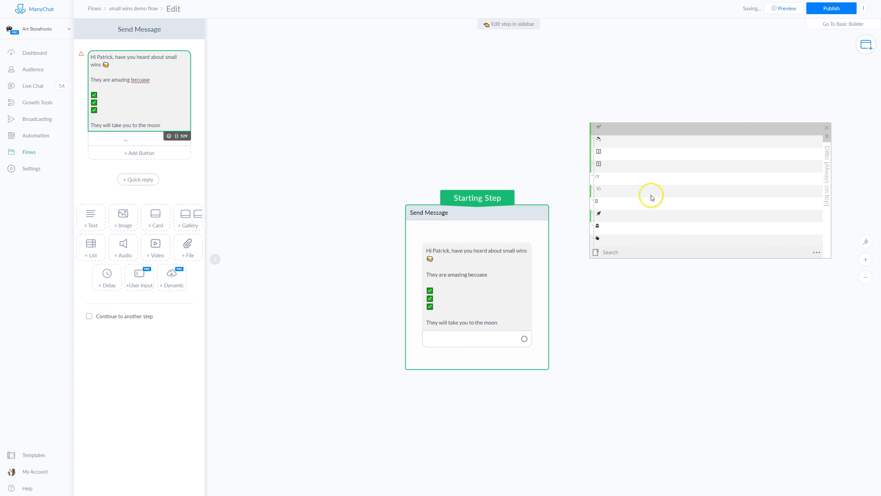
{"action": "double_click", "coordinate": [599, 214]}
Title the message's button "Click Here" followed by a pointing-hand emoji from the clipboard history.
{"action": "left_click", "coordinate": [125, 139]}
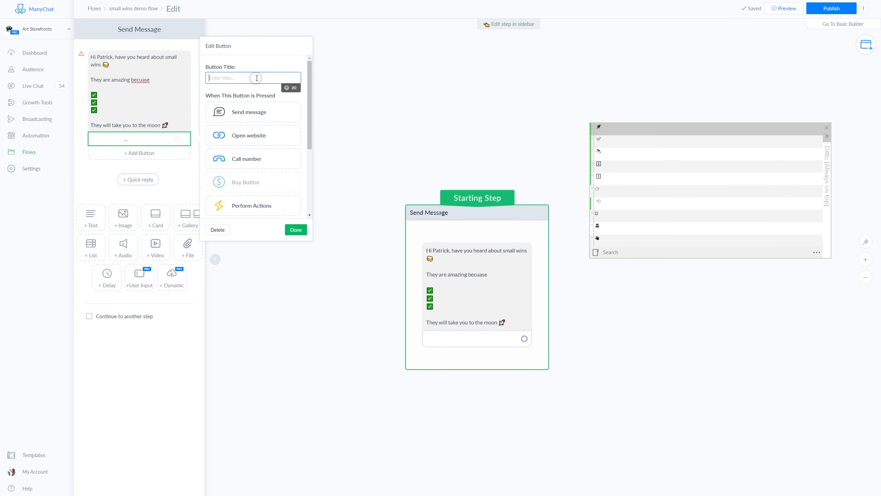
{"action": "type", "text": "Clcik H"}
{"action": "left_click", "coordinate": [257, 78]}
{"action": "type", "text": "ere"}
{"action": "double_click", "coordinate": [600, 200]}
{"action": "left_click", "coordinate": [335, 165]}
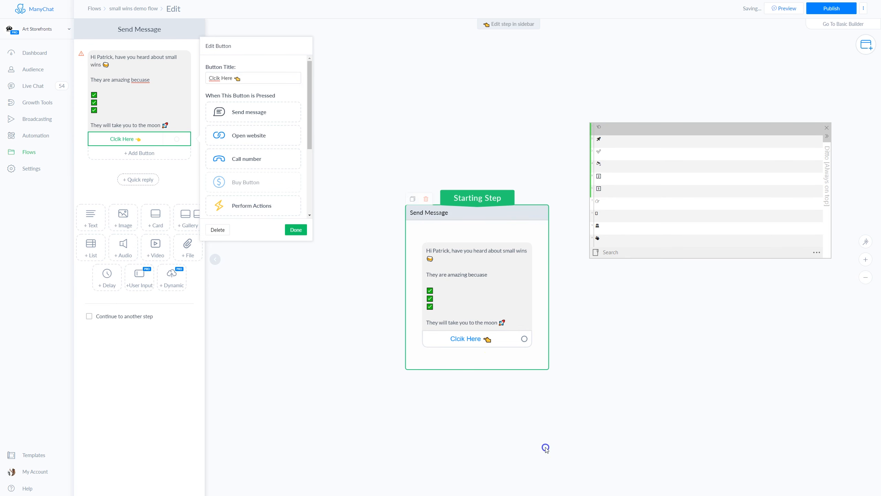
Connect the Click Here button to a new Send Message step.
{"action": "left_click", "coordinate": [346, 270]}
{"action": "left_click_drag", "start_coordinate": [363, 275], "coordinate": [466, 181]}
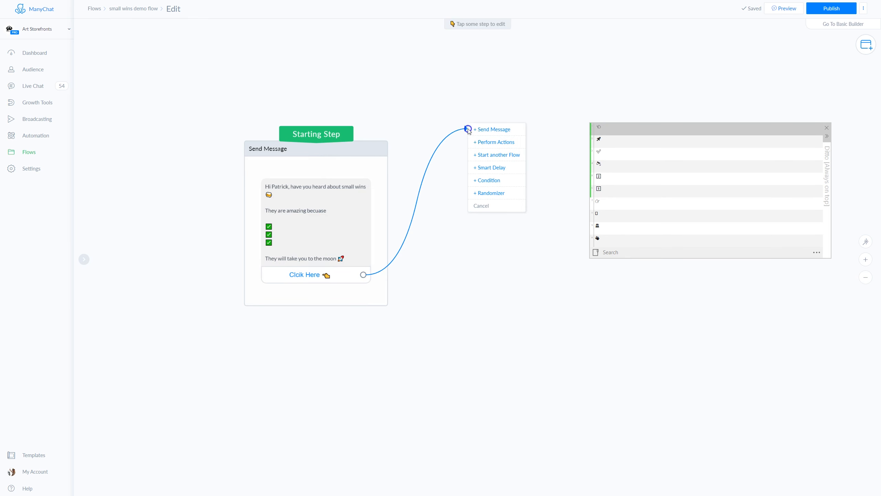
{"action": "left_click", "coordinate": [492, 181]}
{"action": "left_click", "coordinate": [506, 171]}
Write "Oh yeah" with emojis from the clipboard history in the new message step.
{"action": "left_click", "coordinate": [123, 62]}
{"action": "type", "text": "Oh yeah"}
{"action": "double_click", "coordinate": [603, 229]}
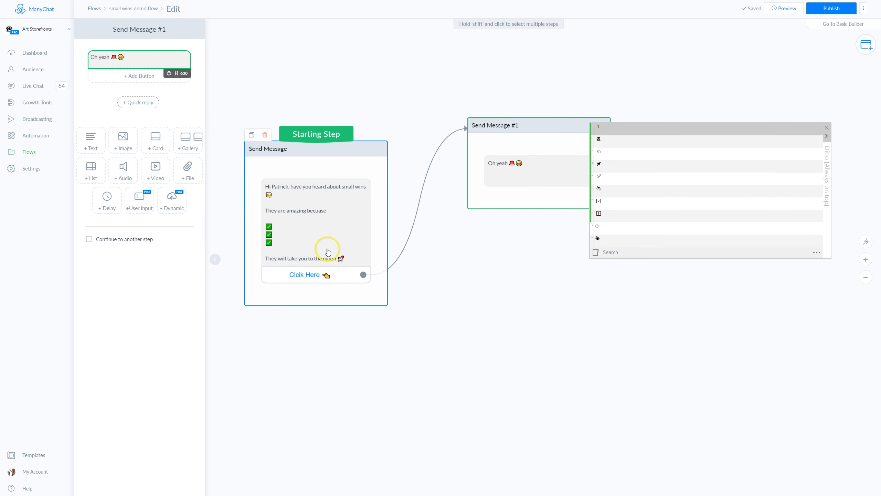
Move the clipboard history window lower and search its clips for "#".
{"action": "left_click_drag", "start_coordinate": [829, 183], "coordinate": [819, 340]}
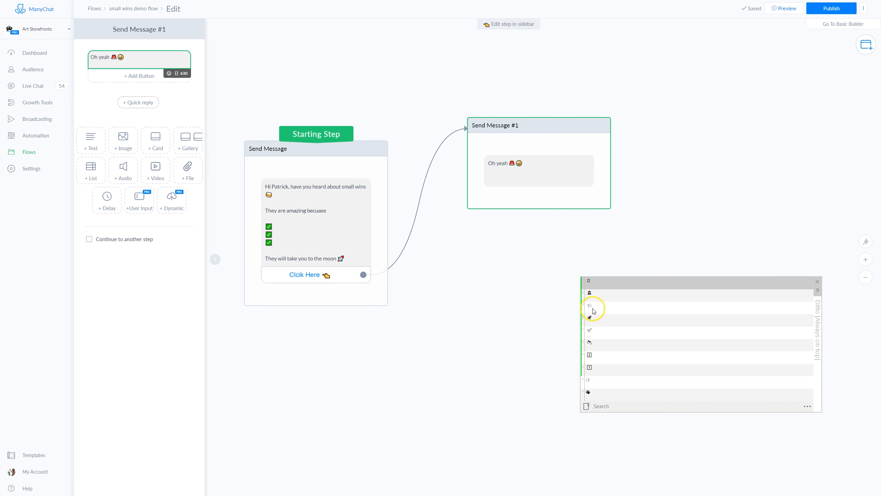
{"action": "left_click_drag", "start_coordinate": [818, 331], "coordinate": [820, 298]}
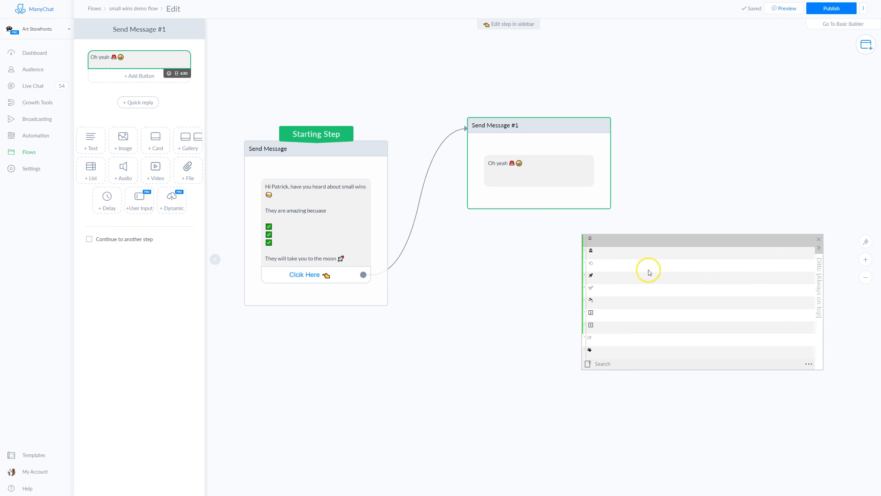
{"action": "left_click", "coordinate": [628, 365]}
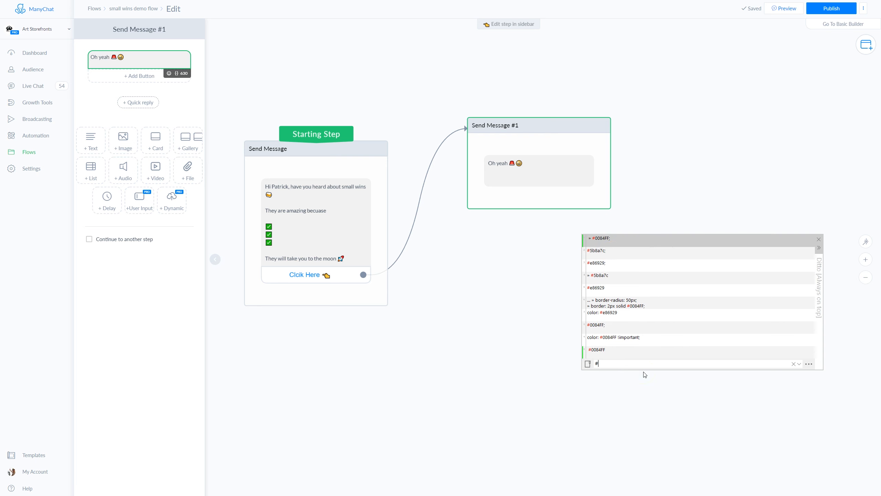
Try to delete the selected clip and clear the clipboard history search.
{"action": "key", "text": "Delete"}
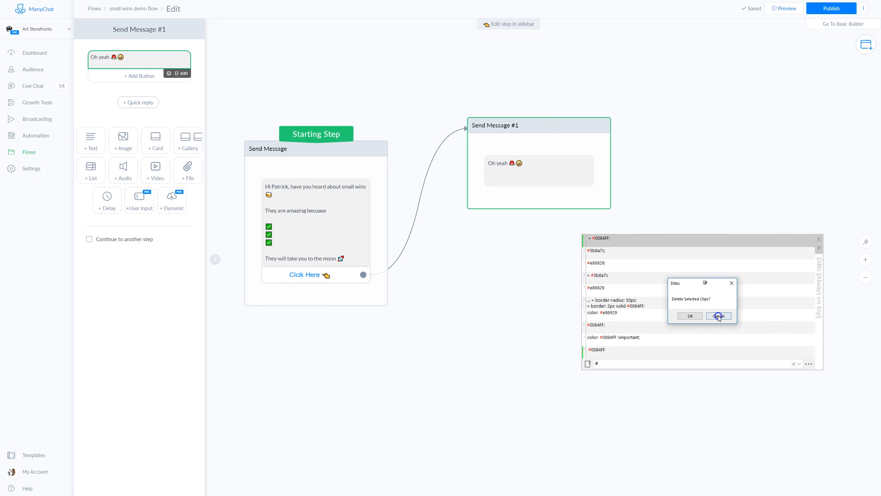
{"action": "left_click", "coordinate": [718, 316]}
{"action": "left_click", "coordinate": [604, 364]}
{"action": "key", "text": "BackSpace"}
{"action": "left_click", "coordinate": [624, 430]}
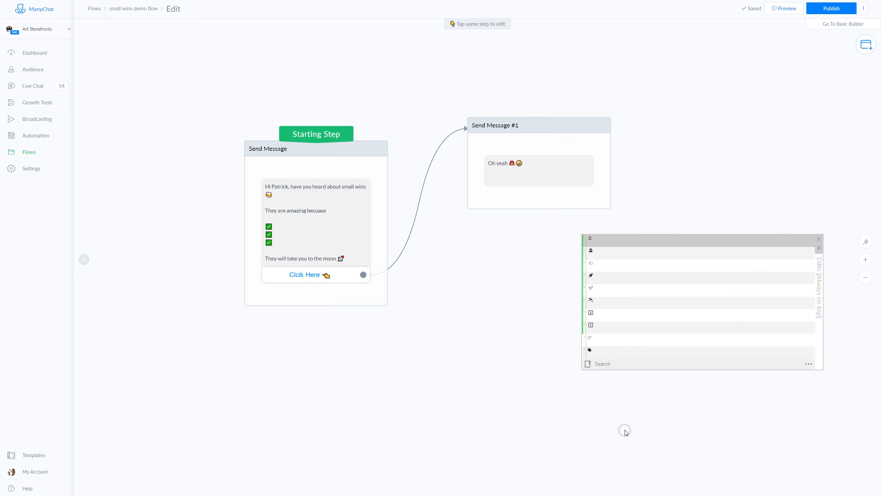
{"action": "left_click", "coordinate": [623, 363]}
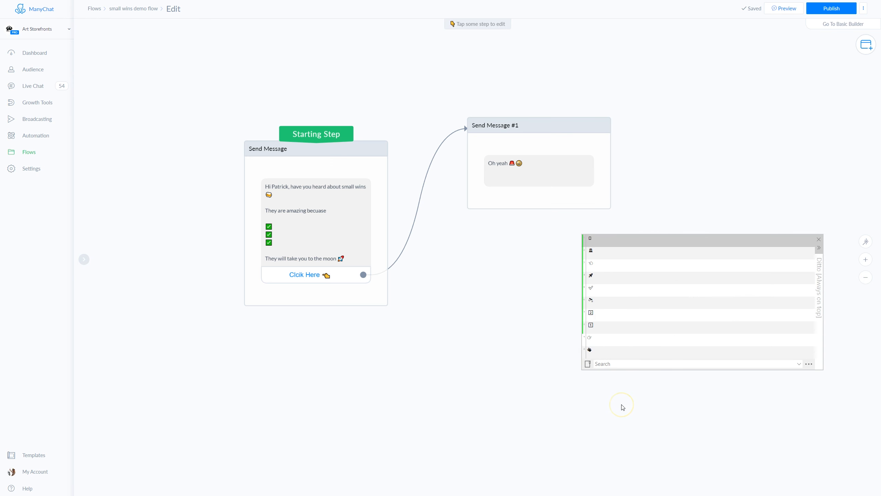